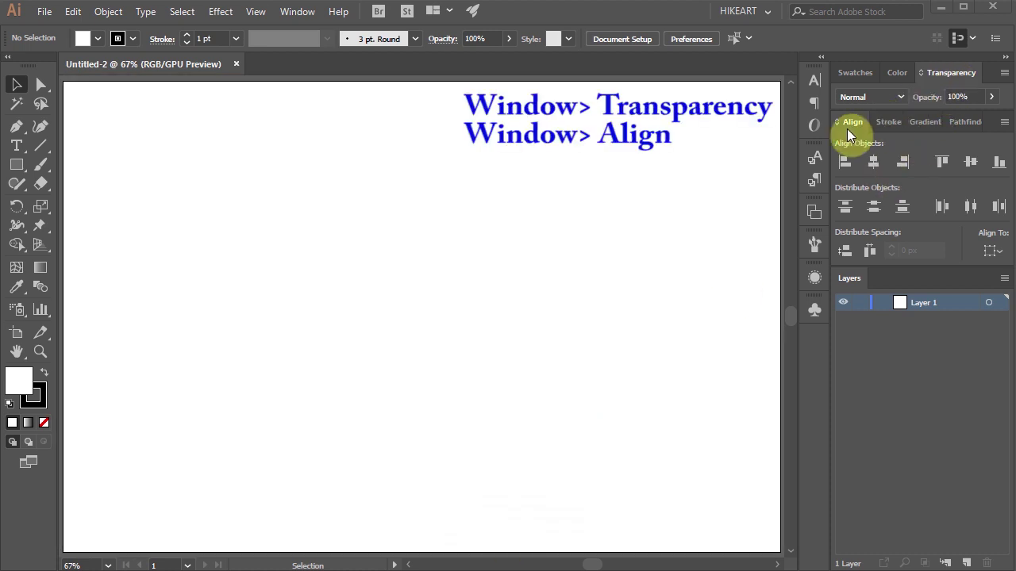
# Step: Check the Window menu to confirm the Align and Transparency panels are enabled
pyautogui.click(297, 11)
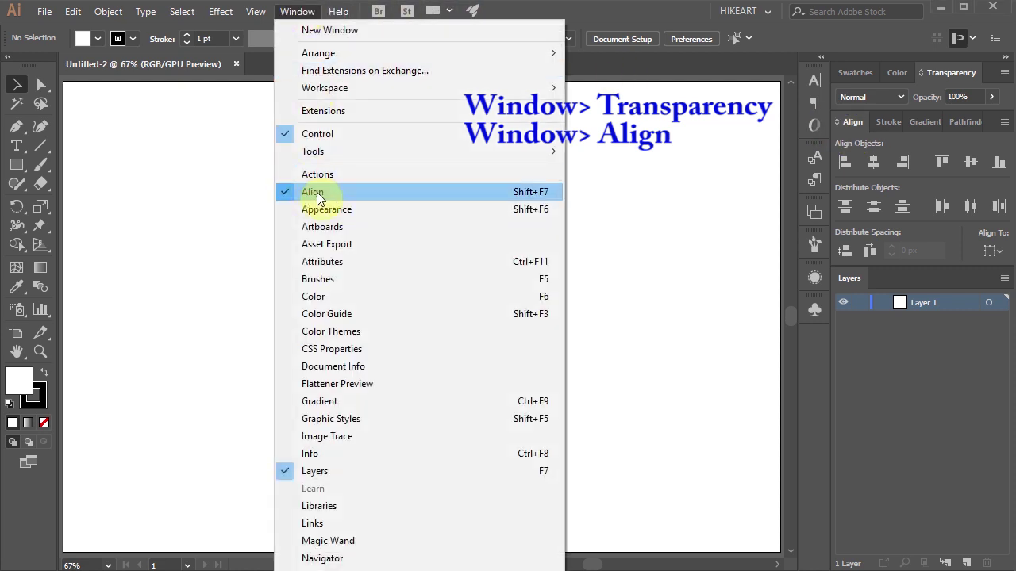
# Step: Type 'LET'S' and 'GO' on two lines with the standard Type Tool
pyautogui.click(575, 188)
pyautogui.click(18, 146)
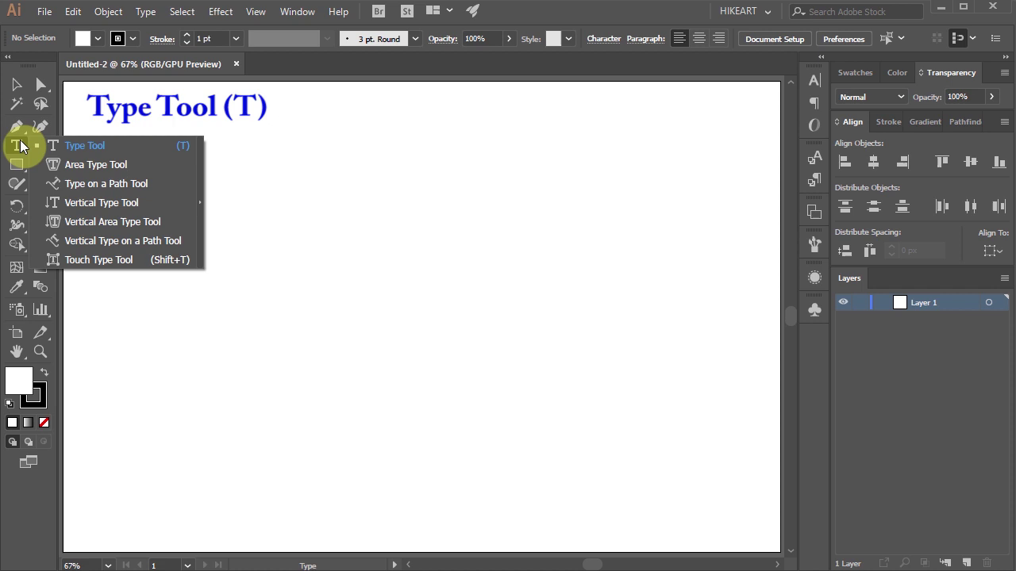
pyautogui.click(79, 146)
pyautogui.click(442, 212)
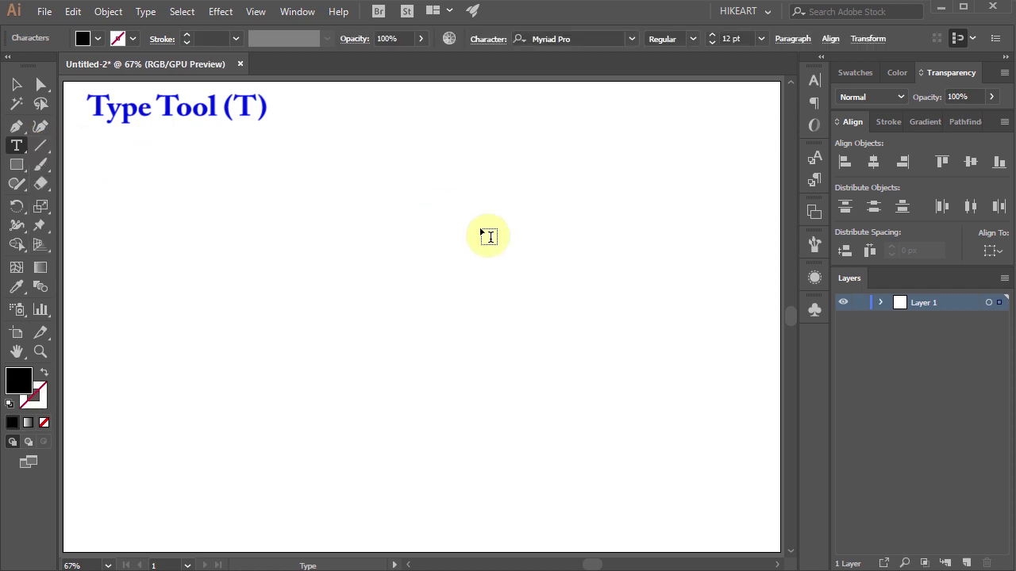
pyautogui.write("LET'S")
pyautogui.press('Return')
pyautogui.write('GO')
# Step: Enlarge the text to 252.24 pt and set its font to Impact
pyautogui.moveTo(409, 195); pyautogui.dragTo(680, 431)
pyautogui.moveTo(407, 252); pyautogui.dragTo(585, 446)
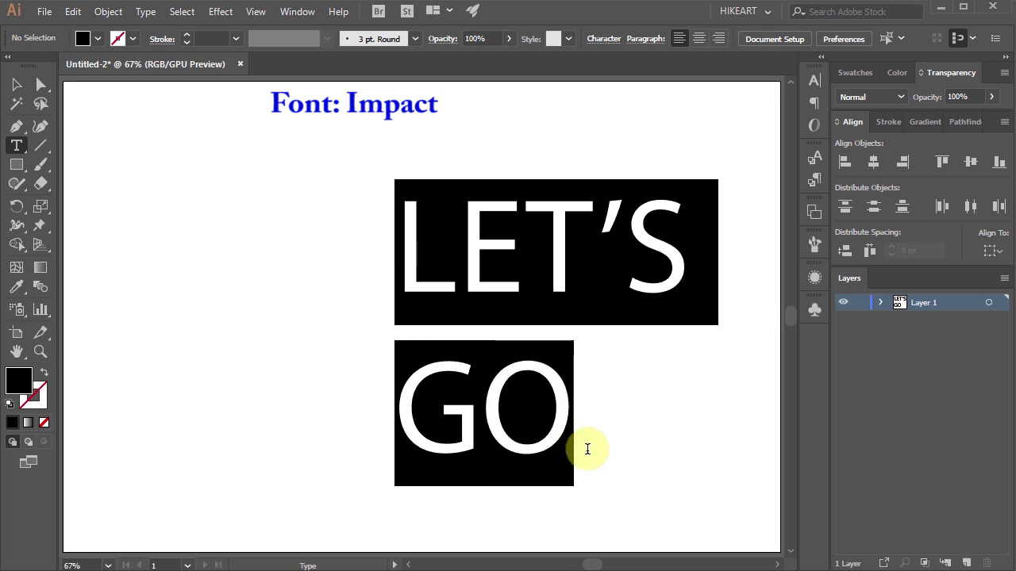
pyautogui.click(512, 45)
pyautogui.write('Im')
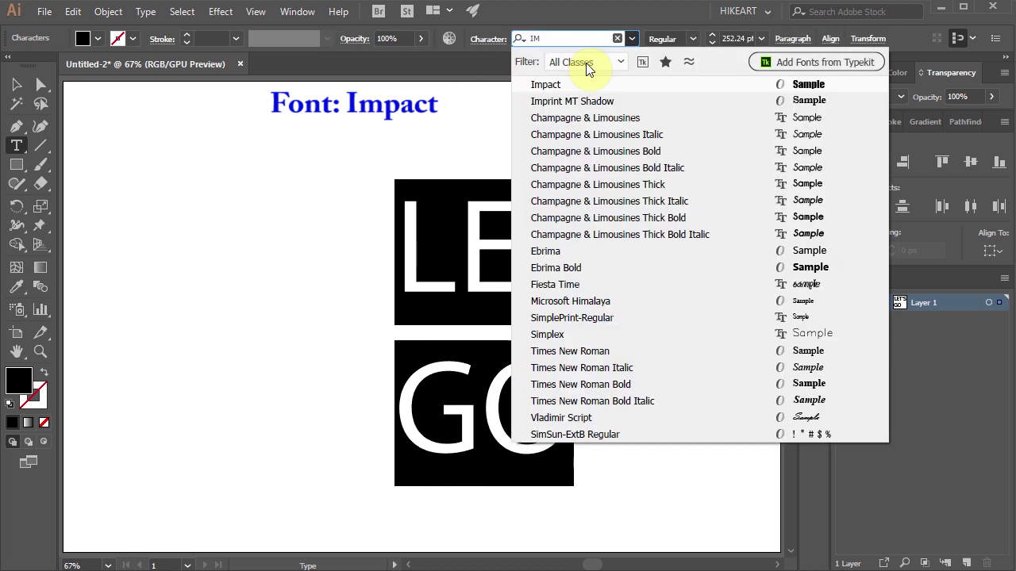
pyautogui.click(594, 80)
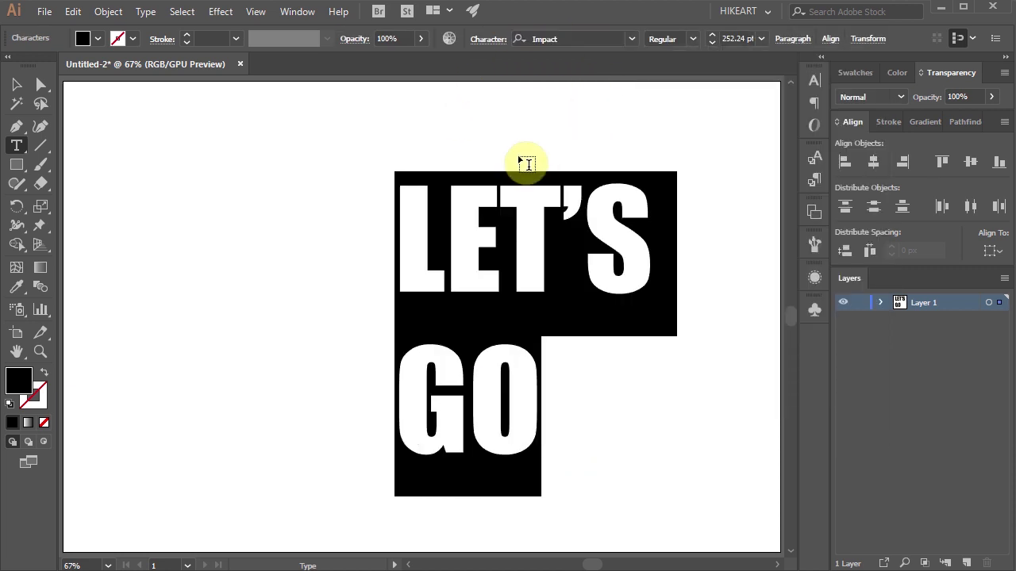
# Step: Move the LET'S GO text up and left and scale it to about 306.6 pt
pyautogui.click(17, 86)
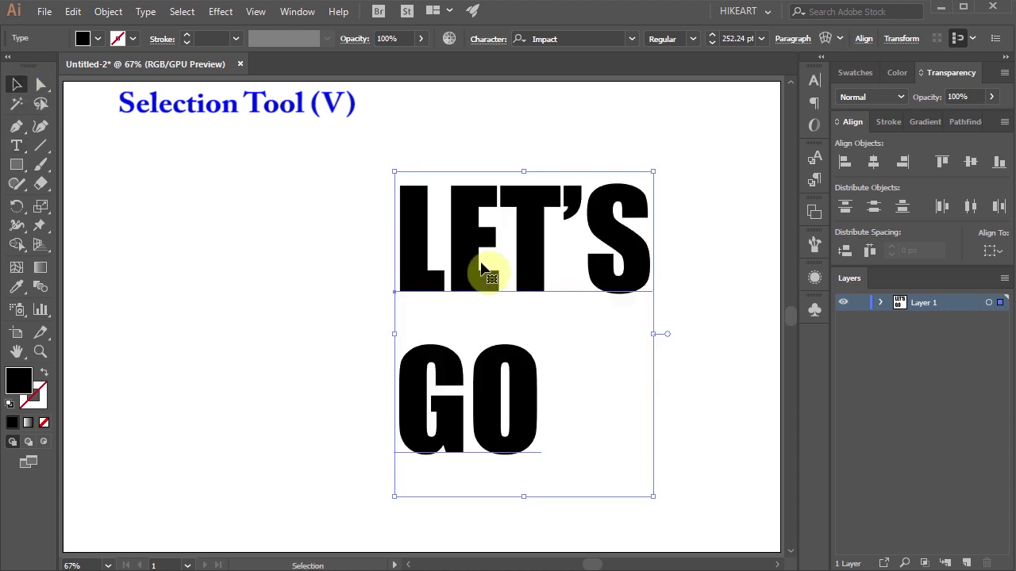
pyautogui.moveTo(469, 261); pyautogui.dragTo(376, 178)
pyautogui.moveTo(560, 412); pyautogui.dragTo(616, 482)
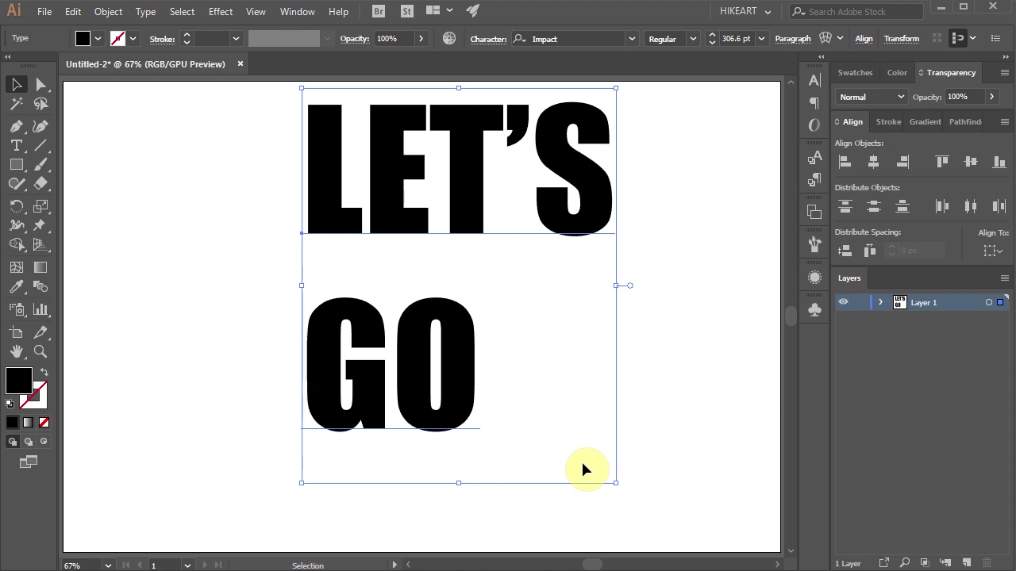
# Step: Convert the text to outlines and ungroup it into separate letter shapes
pyautogui.rightClick(469, 340)
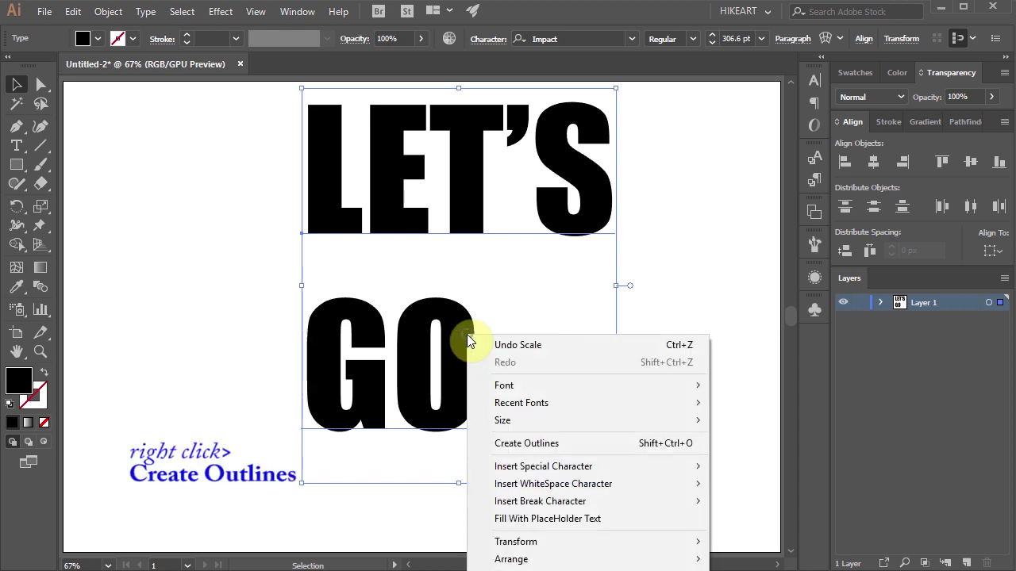
pyautogui.click(571, 445)
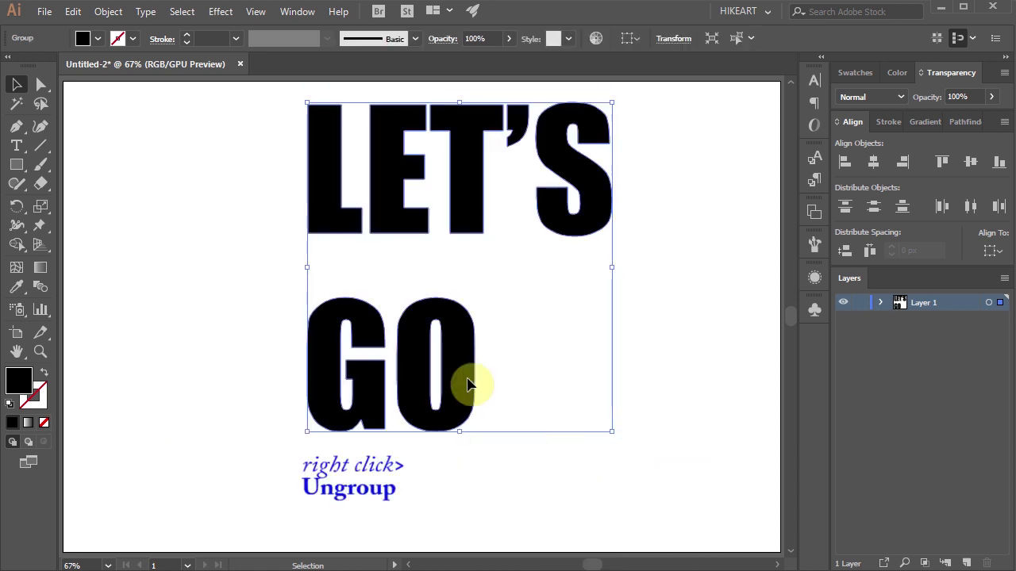
pyautogui.rightClick(457, 365)
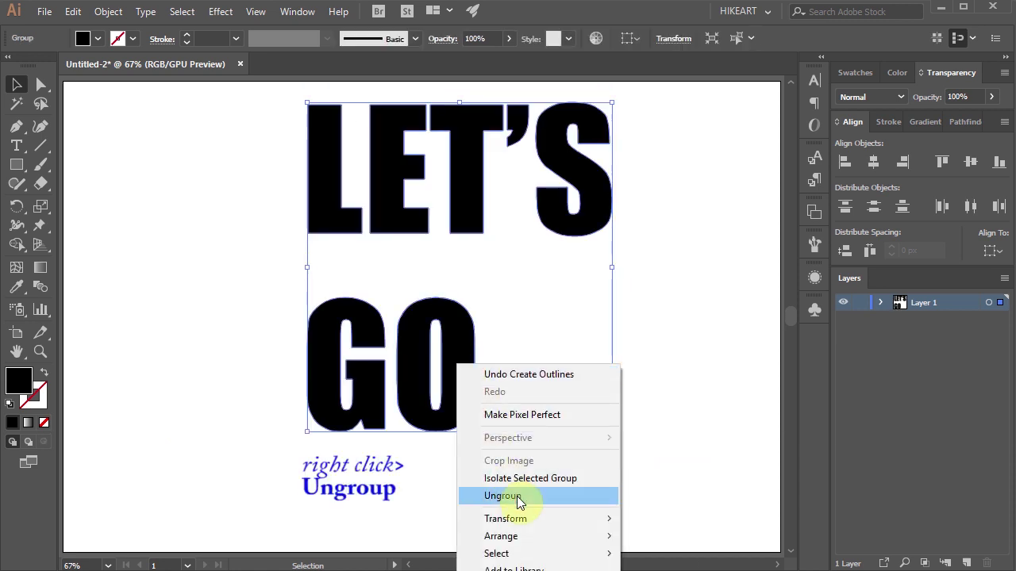
pyautogui.click(515, 495)
# Step: Scale the G and O to match the width of LET'S and group them
pyautogui.click(515, 492)
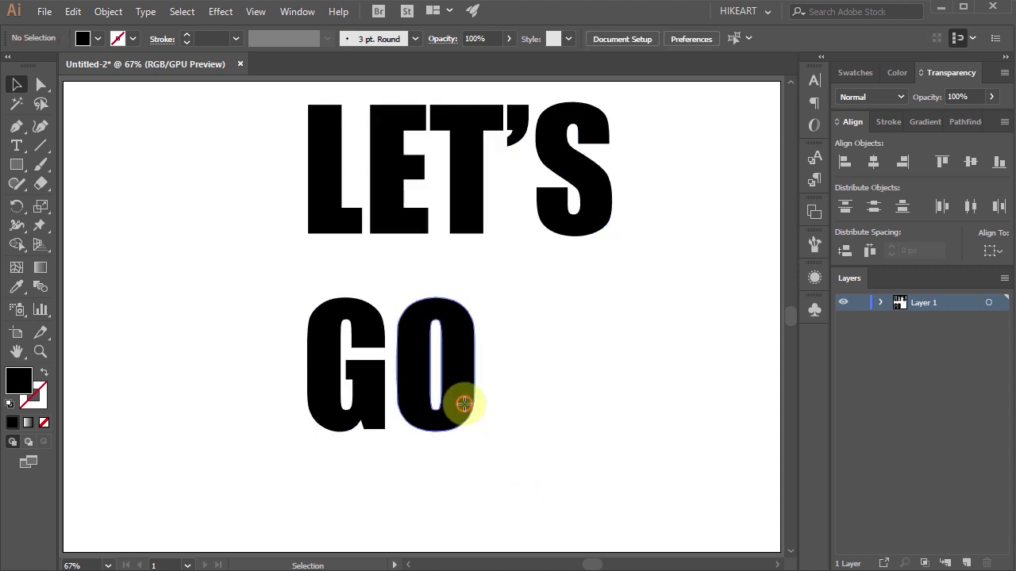
pyautogui.moveTo(466, 414); pyautogui.dragTo(513, 413)
pyautogui.hotkey('ctrl', 'z')
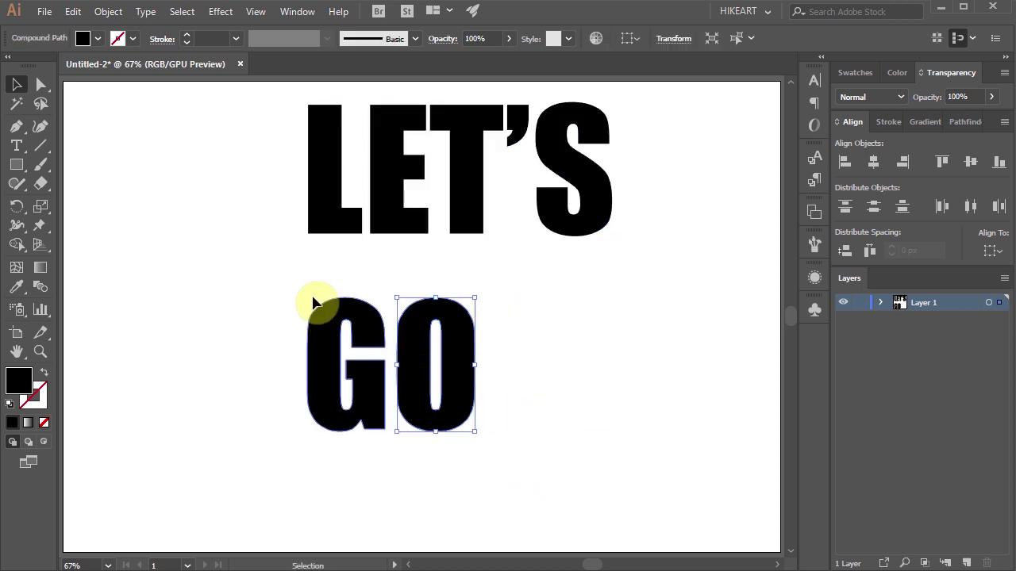
pyautogui.moveTo(292, 270); pyautogui.dragTo(490, 432)
pyautogui.moveTo(472, 296); pyautogui.dragTo(610, 503)
pyautogui.hotkey('ctrl', 'g')
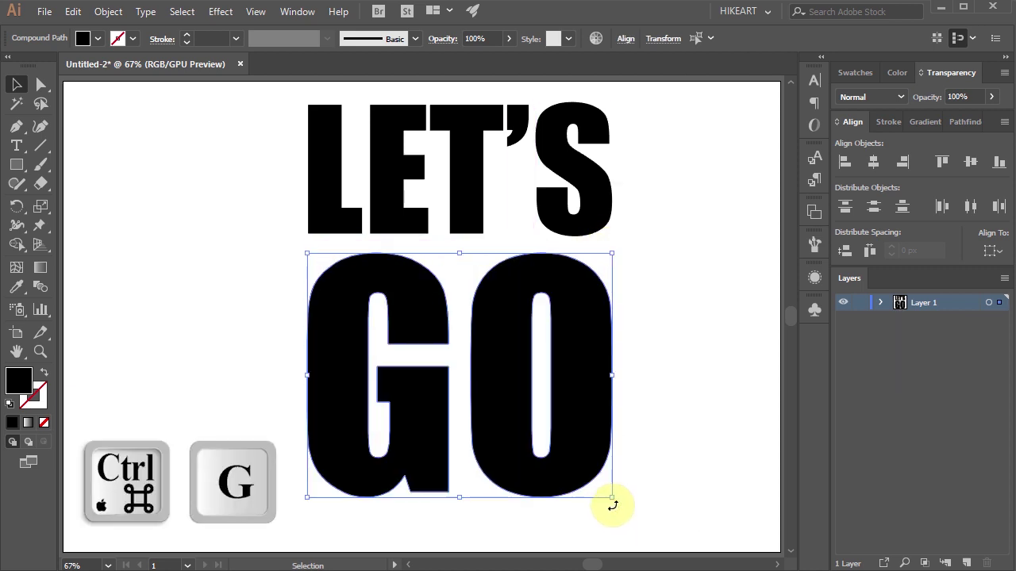
# Step: Group the five LET'S letters together
pyautogui.press('a')
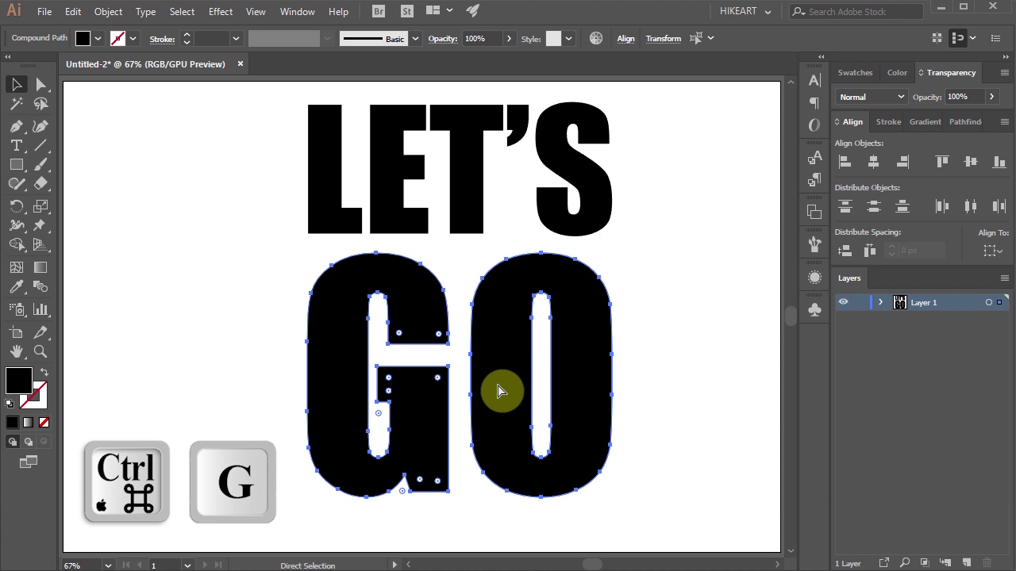
pyautogui.press('v')
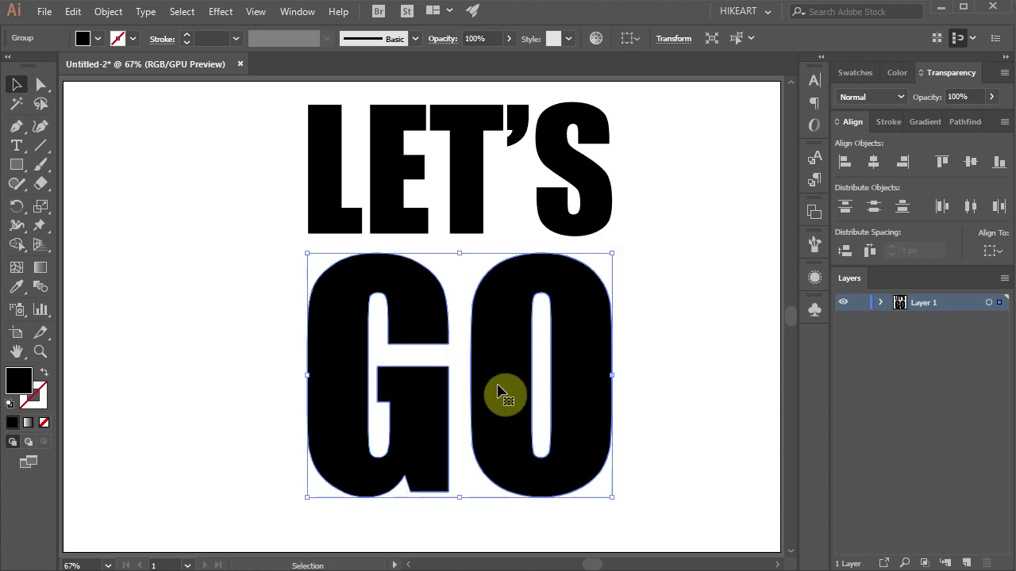
pyautogui.moveTo(277, 92); pyautogui.dragTo(664, 240)
pyautogui.hotkey('ctrl', 'g')
# Step: Left-align LET'S and GO relative to the selection and move them to the artboard's right
pyautogui.press('a')
pyautogui.press('v')
pyautogui.hotkey('ctrl', 'a')
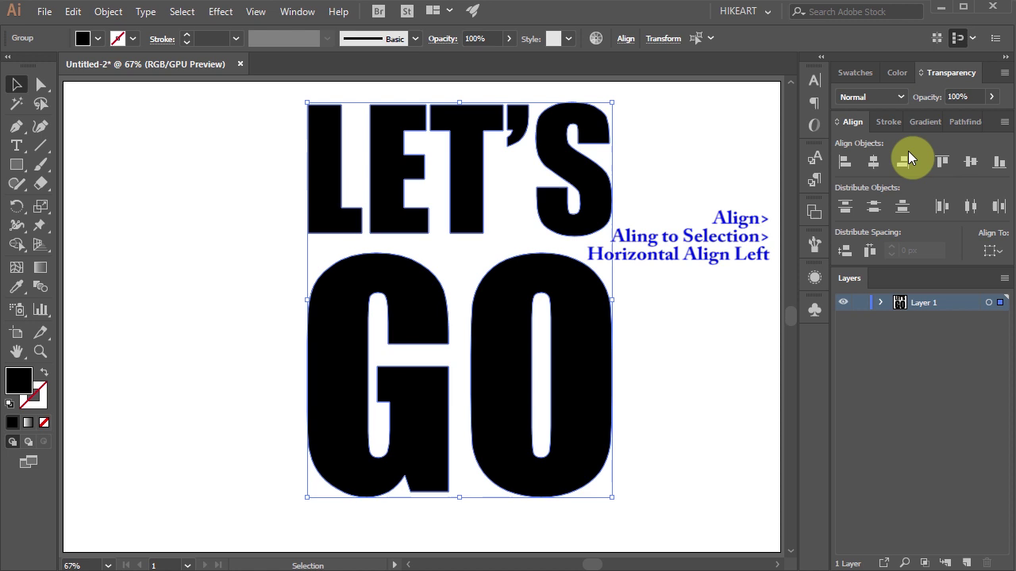
pyautogui.click(991, 252)
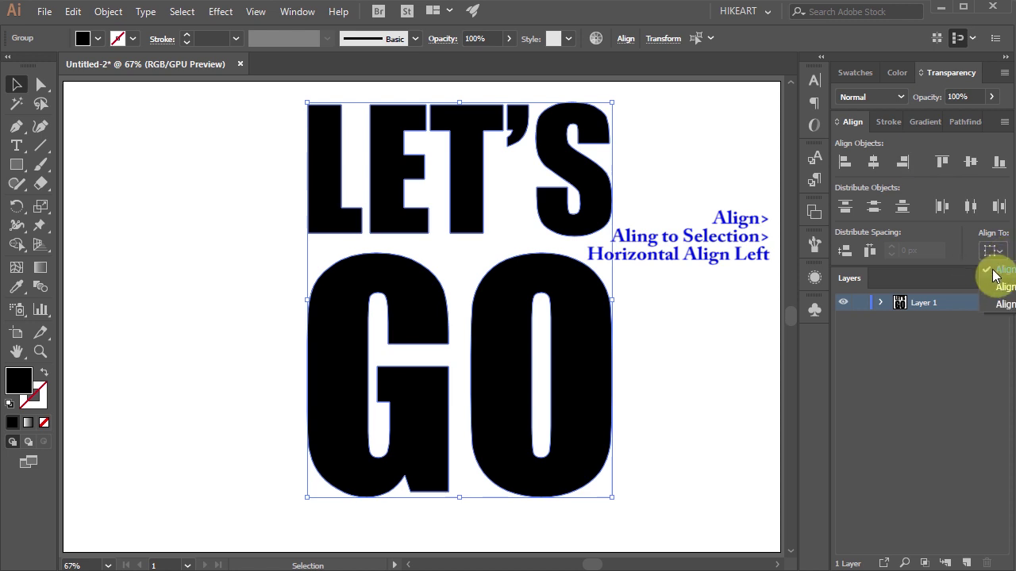
pyautogui.click(847, 163)
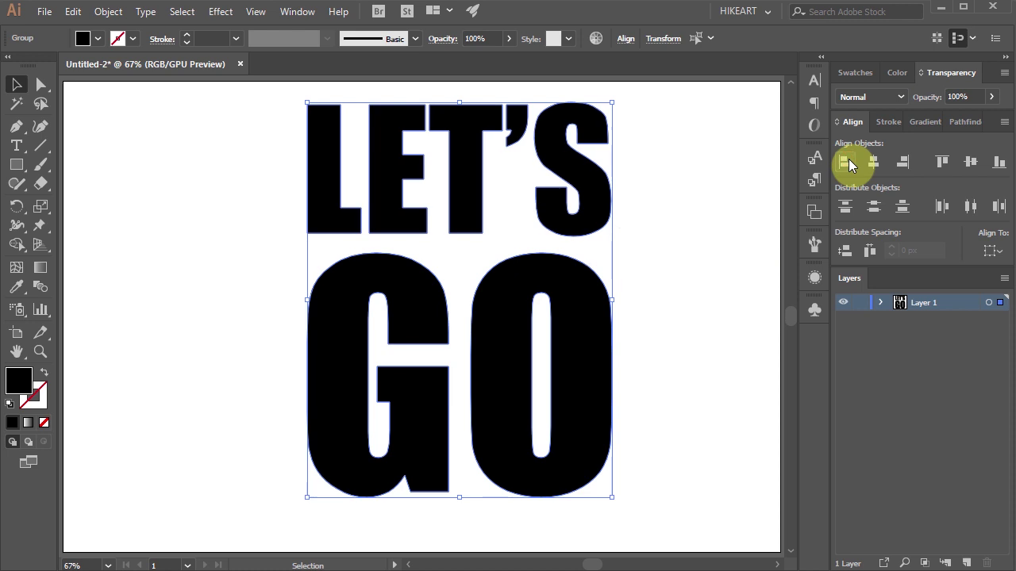
pyautogui.moveTo(512, 323); pyautogui.dragTo(649, 319)
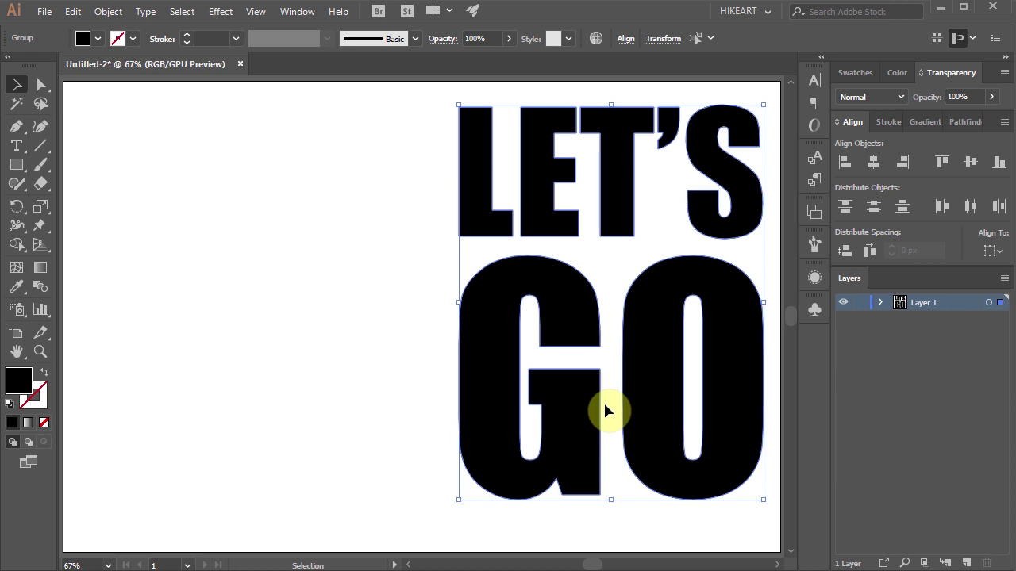
# Step: Make the lettering one compound path (Ctrl+8) and switch on Draw Inside mode
pyautogui.hotkey('ctrl', '8')
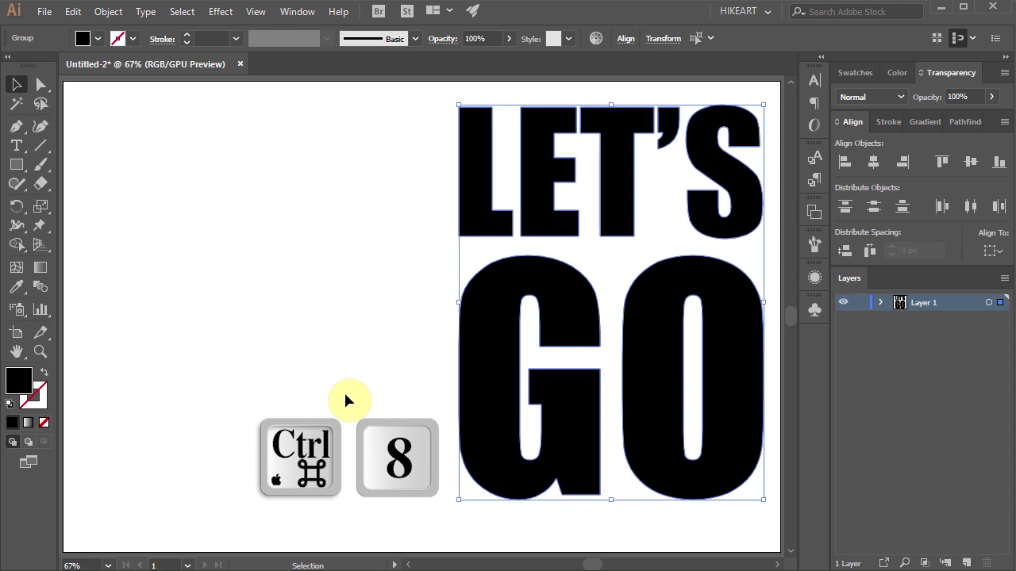
pyautogui.click(108, 11)
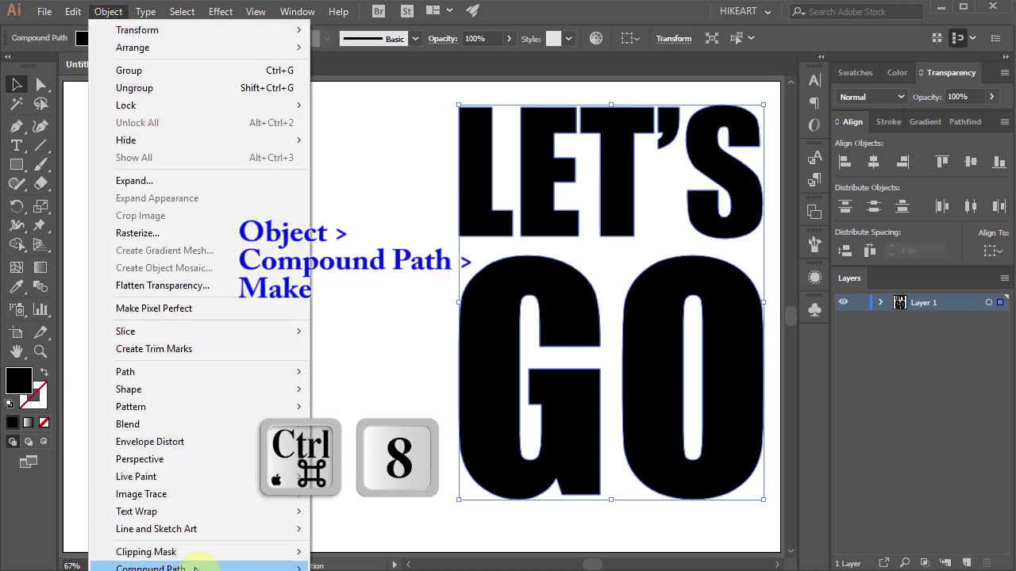
pyautogui.moveTo(190, 567)
pyautogui.click(62, 566)
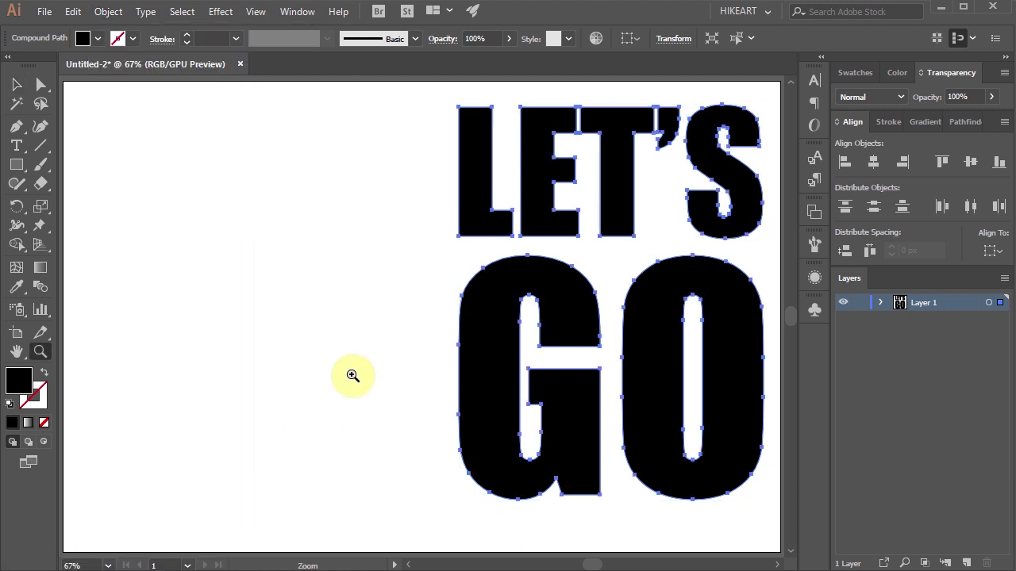
pyautogui.hotkey('ctrl', '-')
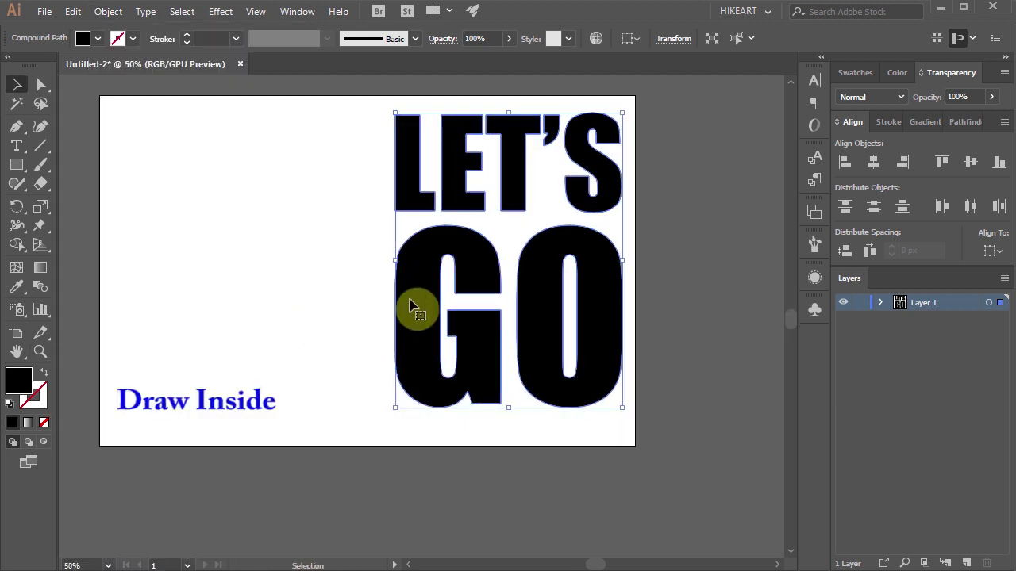
pyautogui.click(45, 442)
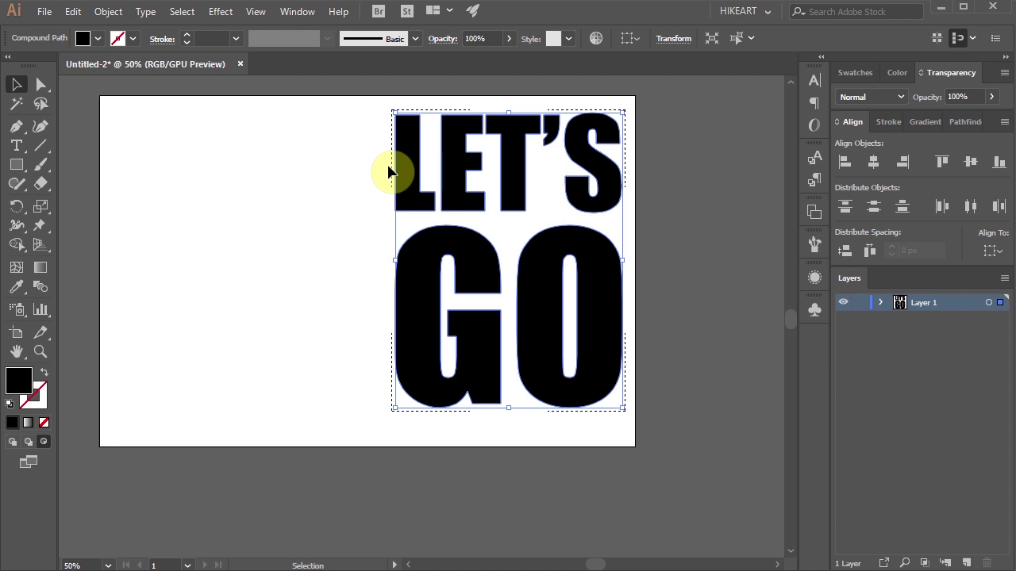
# Step: Place IMG_0652A.jpg inside the lettering, sized from the artboard's top-left corner
pyautogui.click(42, 11)
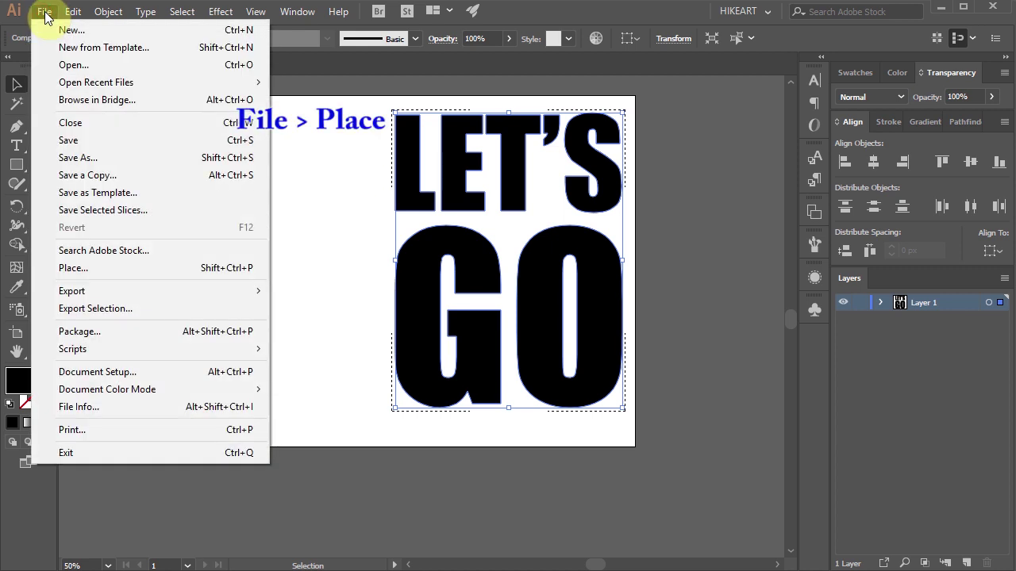
pyautogui.click(90, 267)
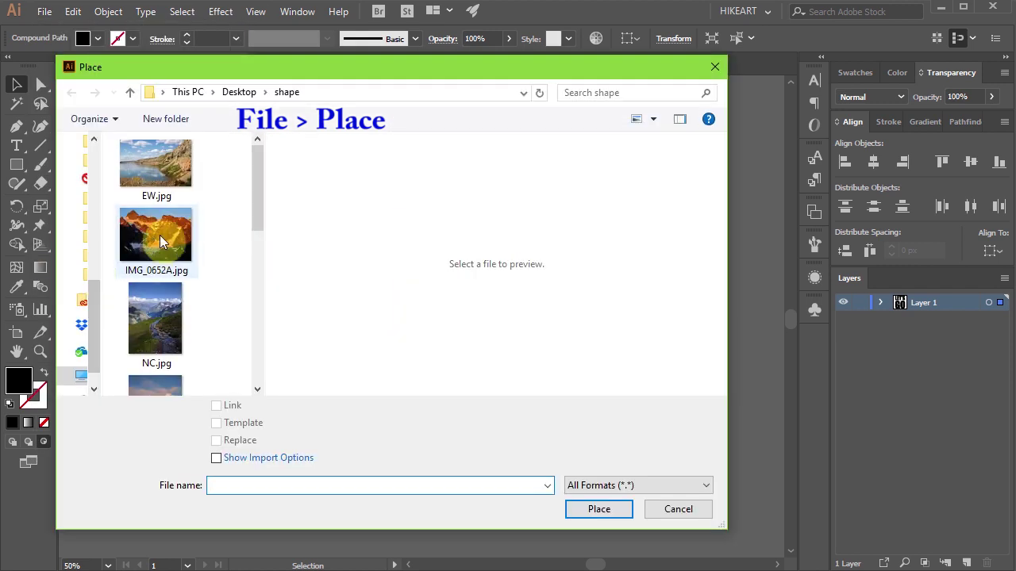
pyautogui.click(160, 235)
pyautogui.click(601, 511)
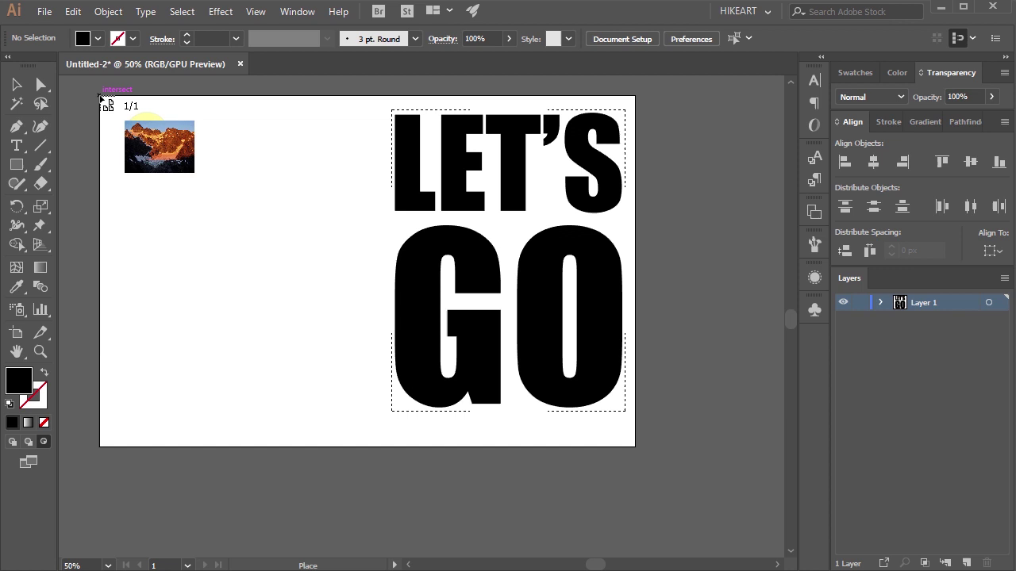
pyautogui.moveTo(99, 95); pyautogui.dragTo(665, 501)
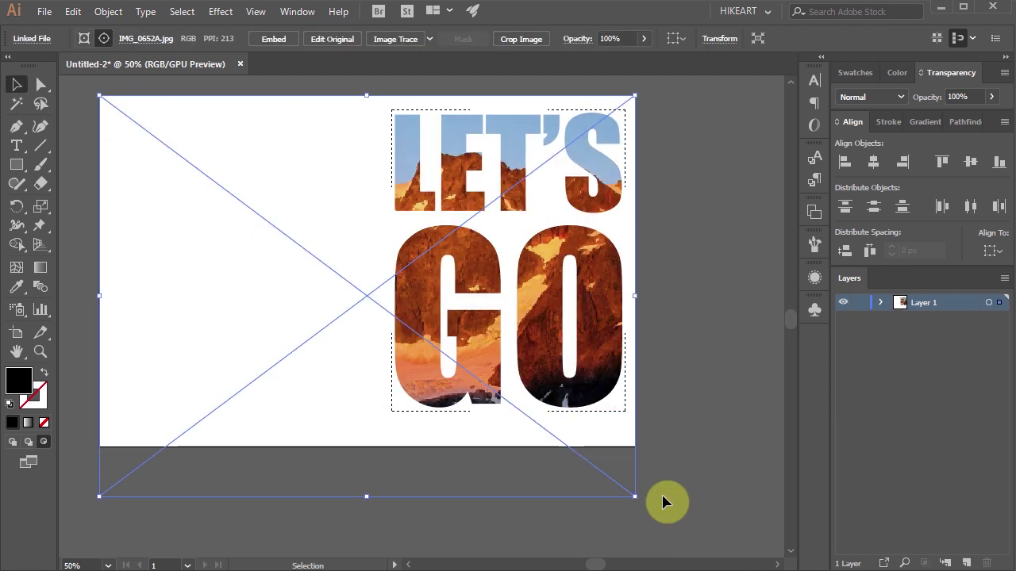
# Step: Lock Layer 1, add Layer 2, and place IMG_0652A.jpg across the whole artboard
pyautogui.click(859, 302)
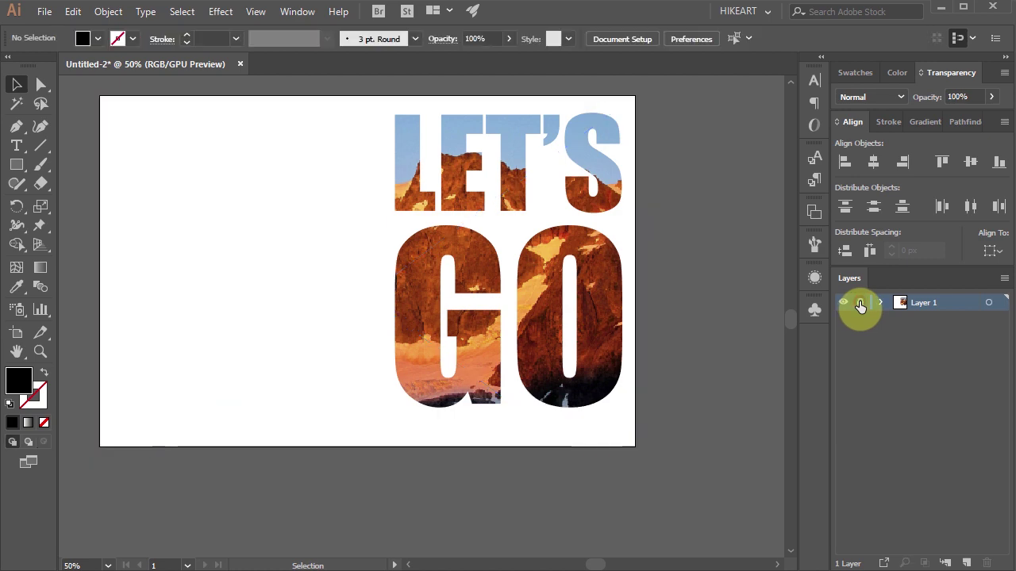
pyautogui.click(967, 563)
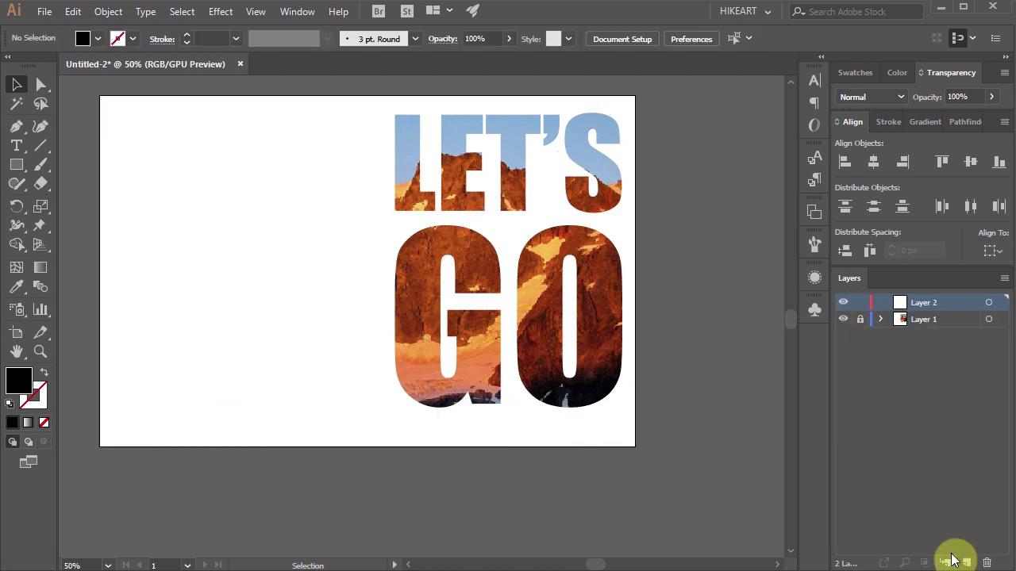
pyautogui.click(45, 12)
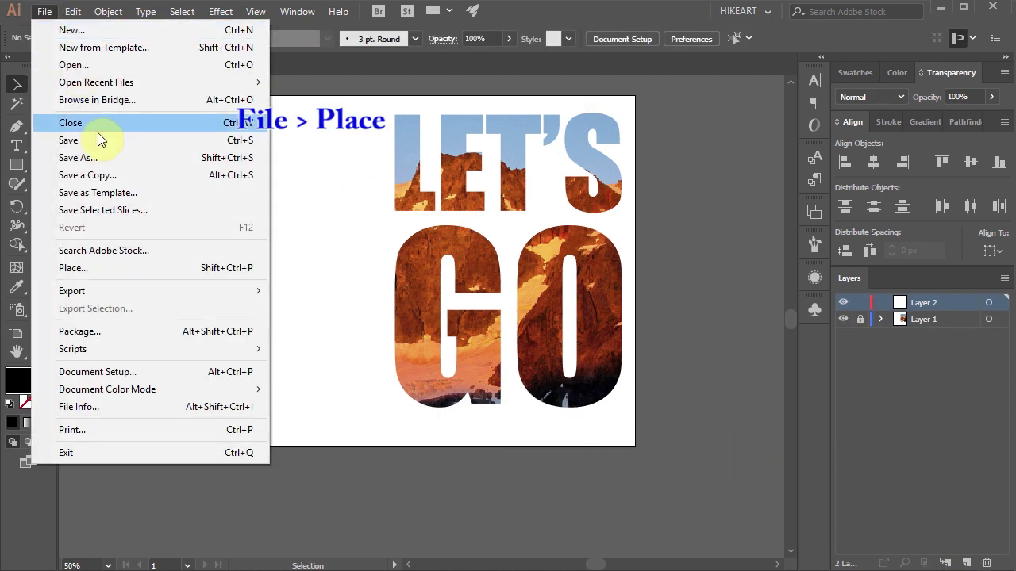
pyautogui.click(104, 274)
pyautogui.click(158, 239)
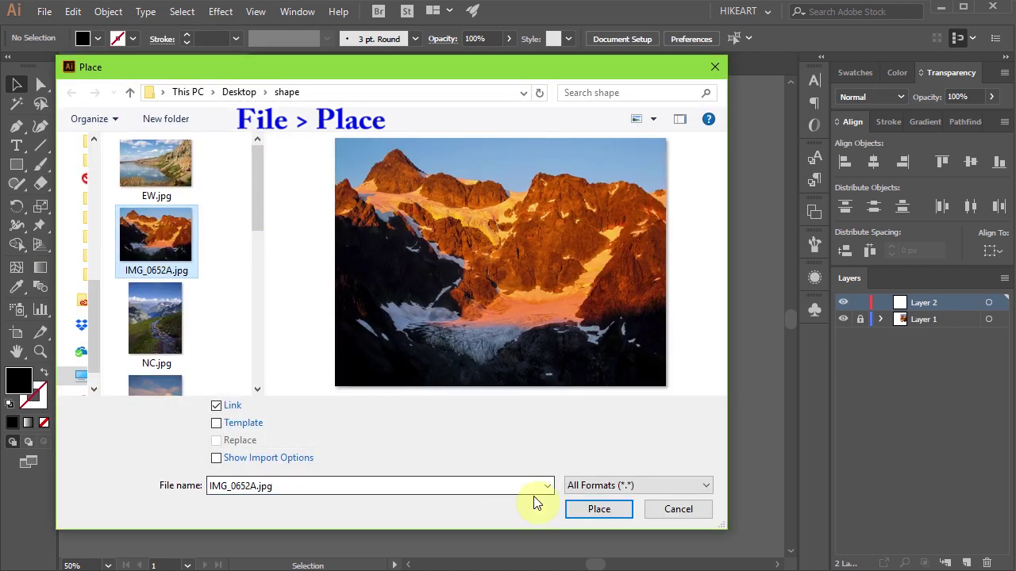
pyautogui.click(585, 510)
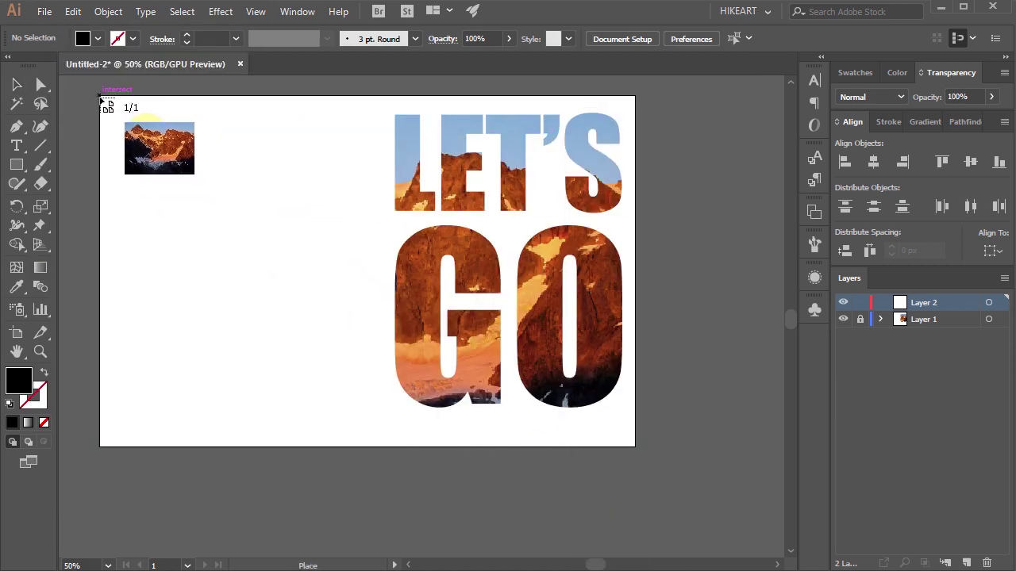
pyautogui.moveTo(101, 97); pyautogui.dragTo(638, 537)
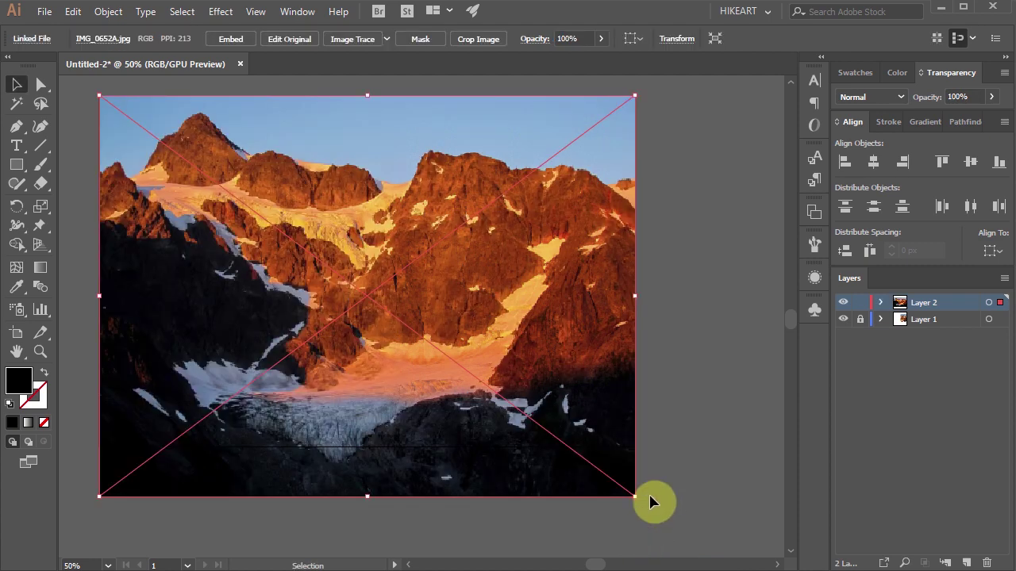
# Step: Set the full-artboard photo's opacity to 50%
pyautogui.moveTo(991, 96); pyautogui.dragTo(961, 117)
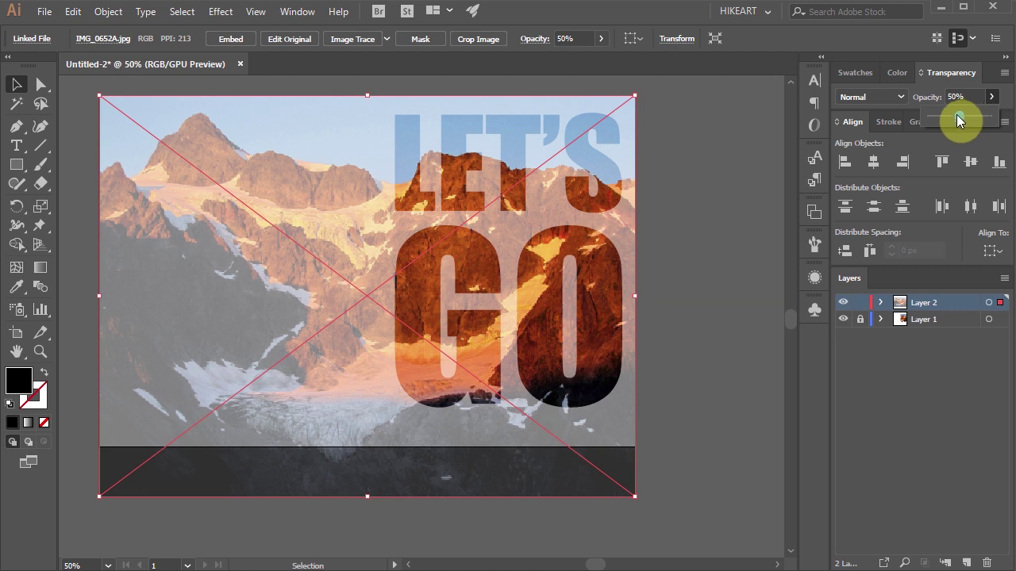
# Step: Embed and crop the photo to 746.705 × 886 px, trimming its bottom and right edges
pyautogui.click(489, 38)
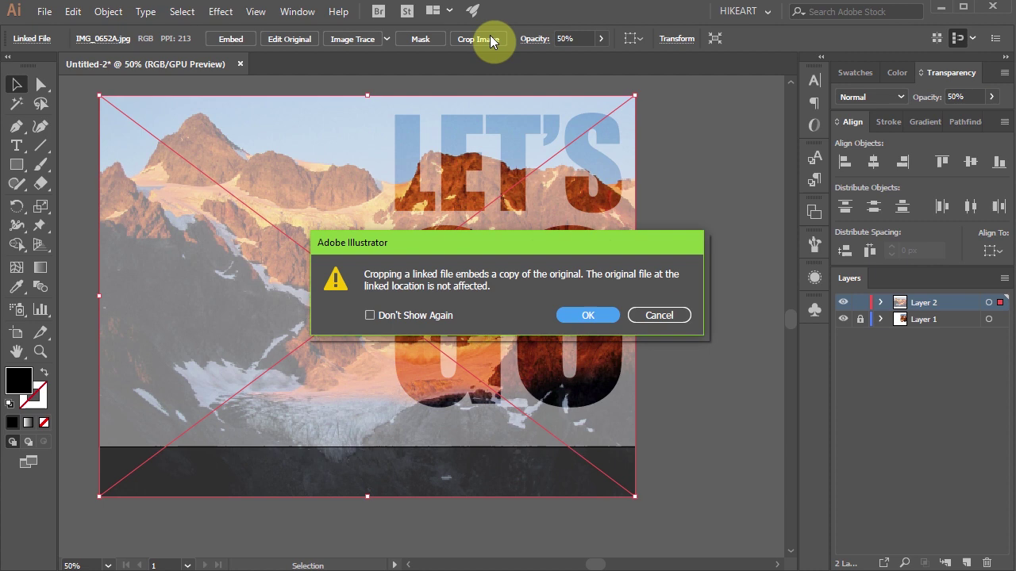
pyautogui.click(569, 314)
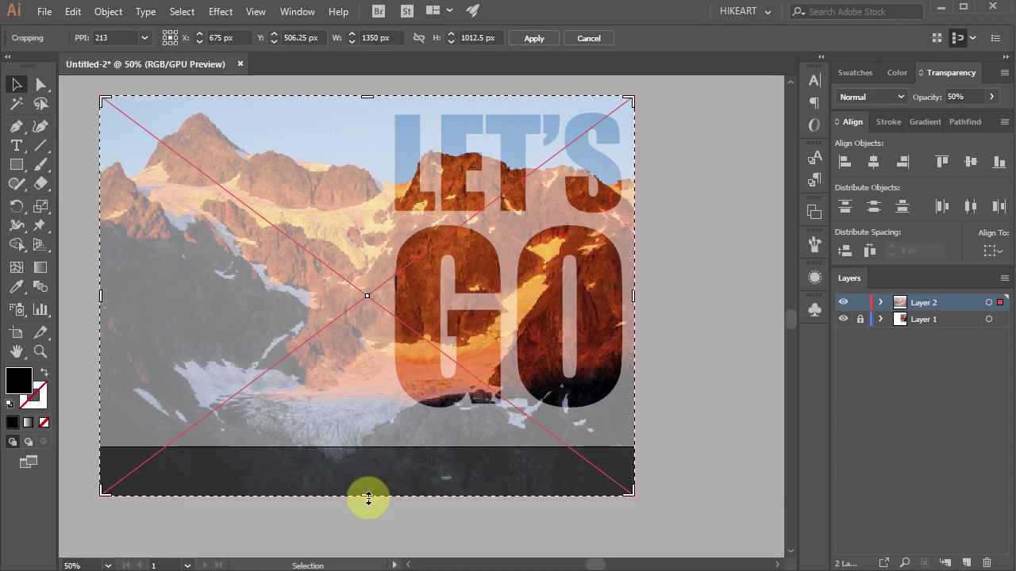
pyautogui.moveTo(368, 496); pyautogui.dragTo(367, 446)
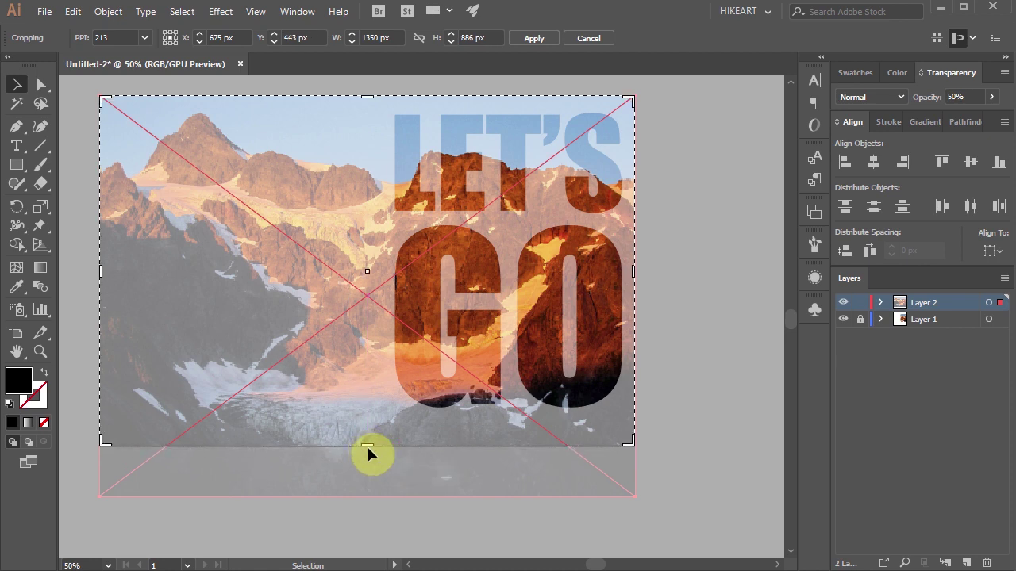
pyautogui.moveTo(634, 273); pyautogui.dragTo(394, 272)
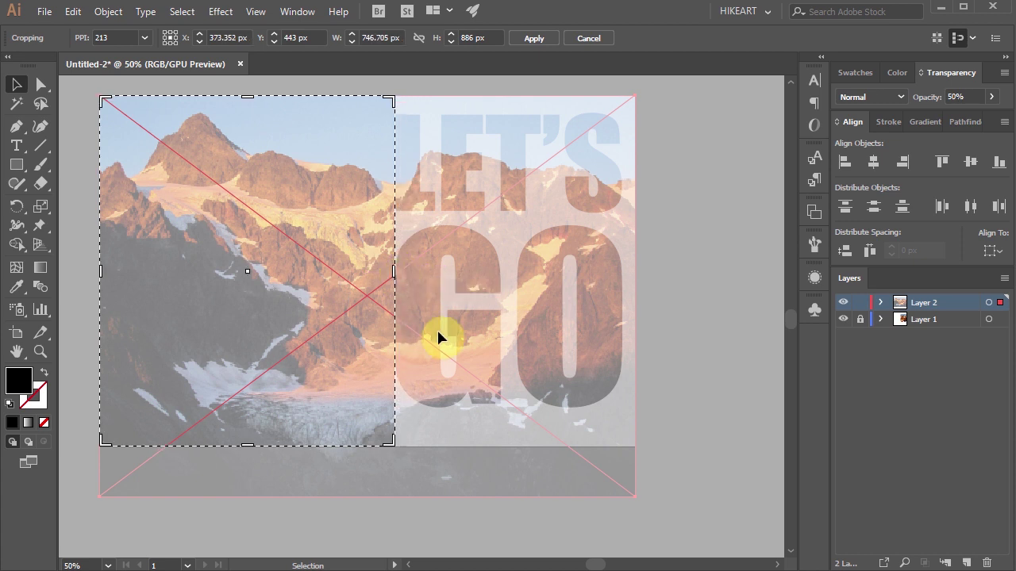
pyautogui.click(544, 37)
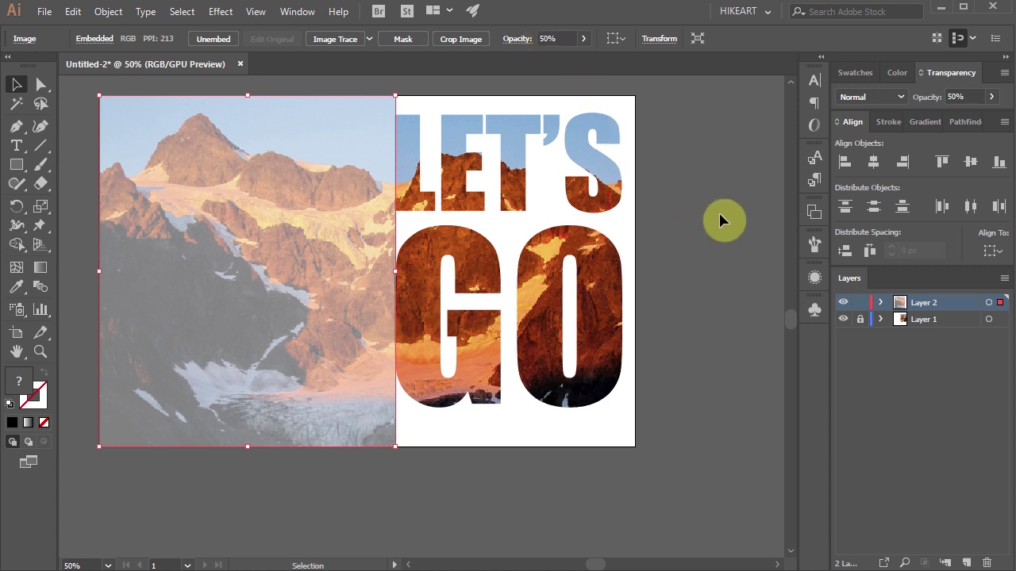
# Step: Raise the cropped photo's opacity back to 100%, fit the artboard in view, and deselect
pyautogui.moveTo(991, 97); pyautogui.dragTo(1000, 121)
pyautogui.hotkey('ctrl', '0')
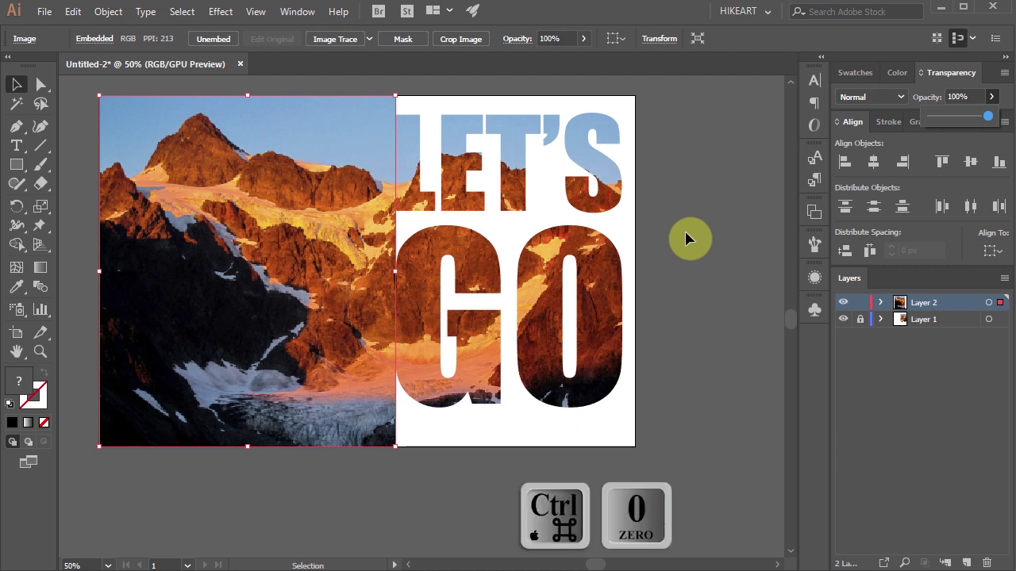
pyautogui.click(687, 238)
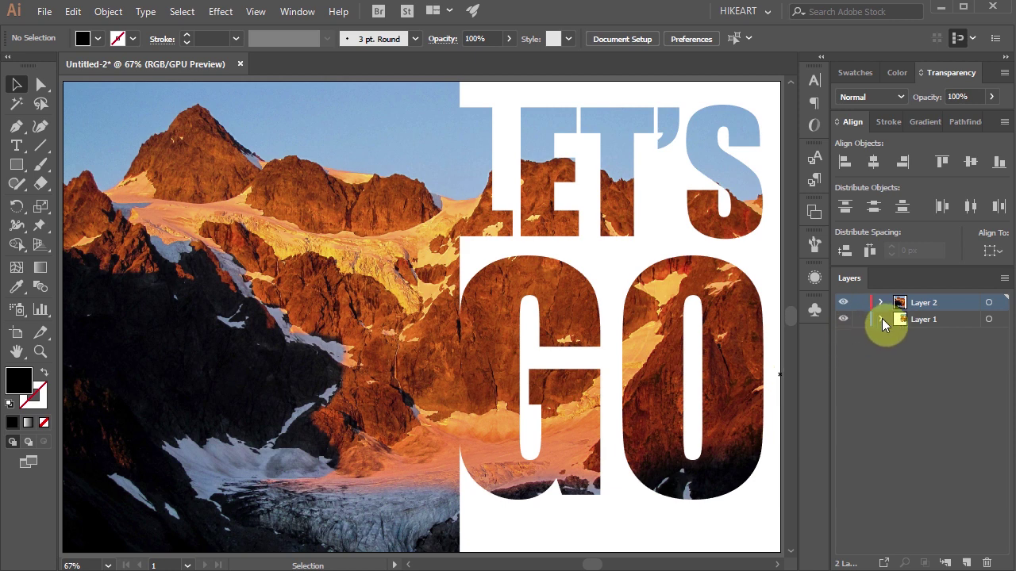
# Step: Expand Layer 1's clip group and lock Layer 2 and the clipped mountain photo
pyautogui.click(880, 319)
pyautogui.click(899, 336)
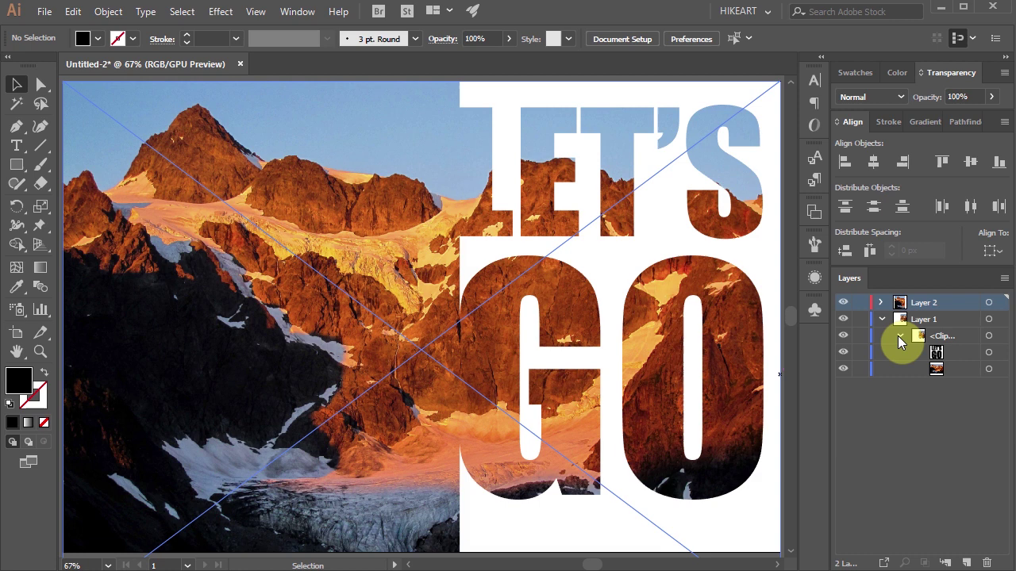
pyautogui.click(861, 303)
pyautogui.click(863, 370)
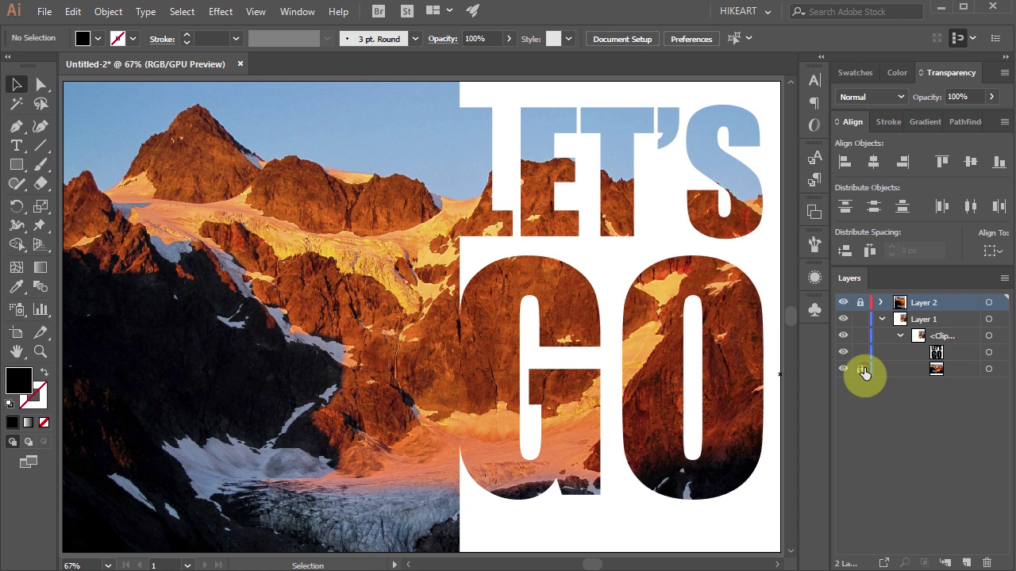
# Step: Select the LET'S GO path, nudge it about 69 px lower, and deselect
pyautogui.click(989, 354)
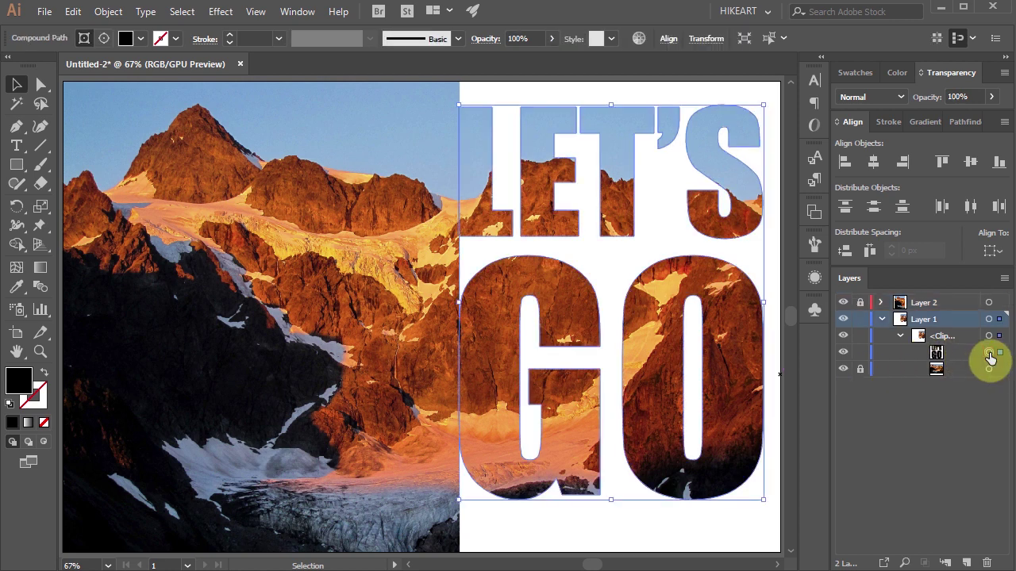
pyautogui.press('Down')
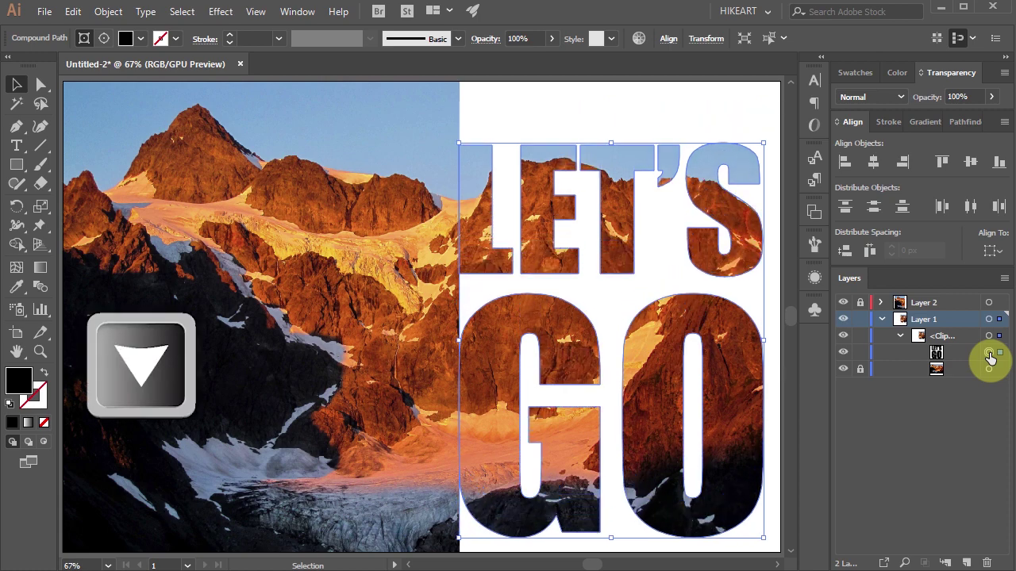
pyautogui.press('Up')
pyautogui.press('Up')
pyautogui.press('Up')
pyautogui.press('Up')
pyautogui.press('Up')
pyautogui.press('Up')
pyautogui.press('Up')
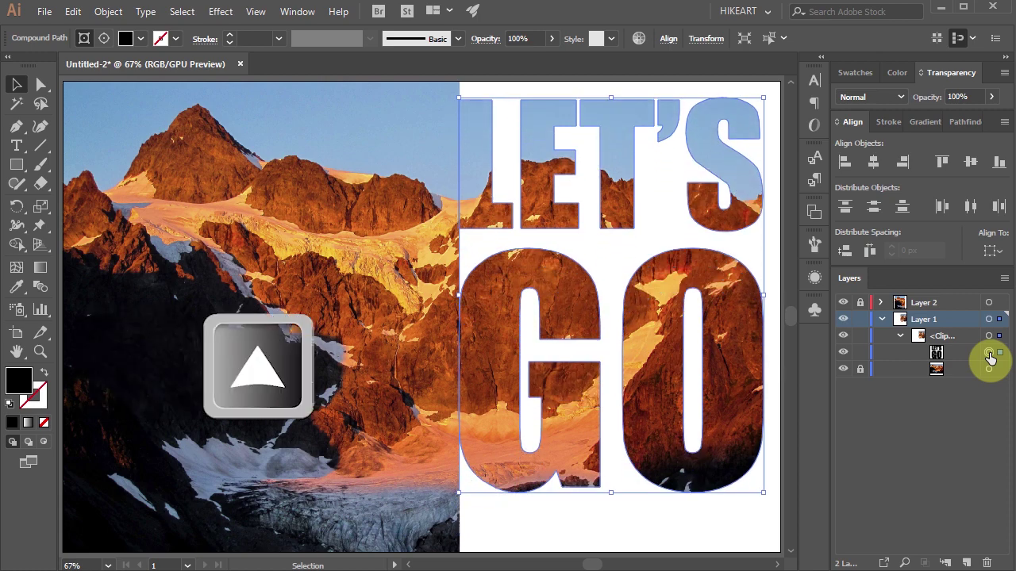
pyautogui.press('Down')
pyautogui.press('Down')
pyautogui.press('Down')
pyautogui.press('Down')
pyautogui.press('Down')
pyautogui.press('Down')
pyautogui.press('Down')
pyautogui.press('Down')
pyautogui.press('Down')
pyautogui.press('Down')
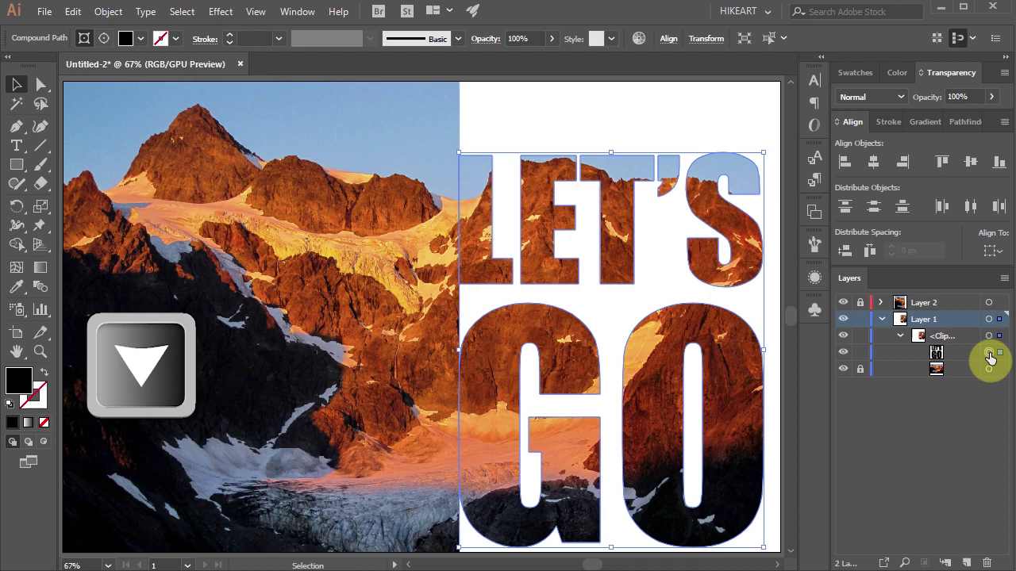
pyautogui.press('Up')
pyautogui.hotkey('ctrl', 'shift', 'a')
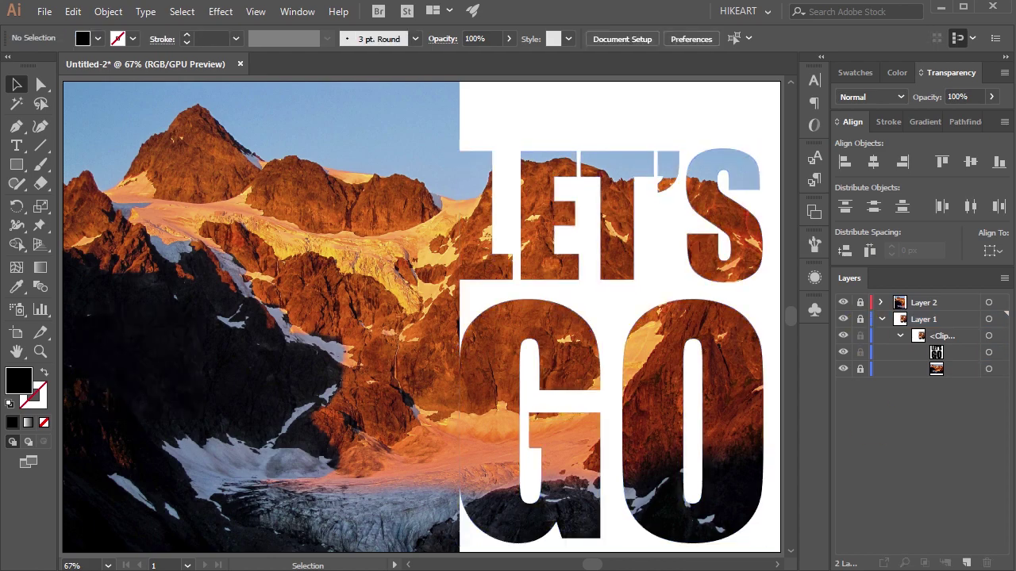